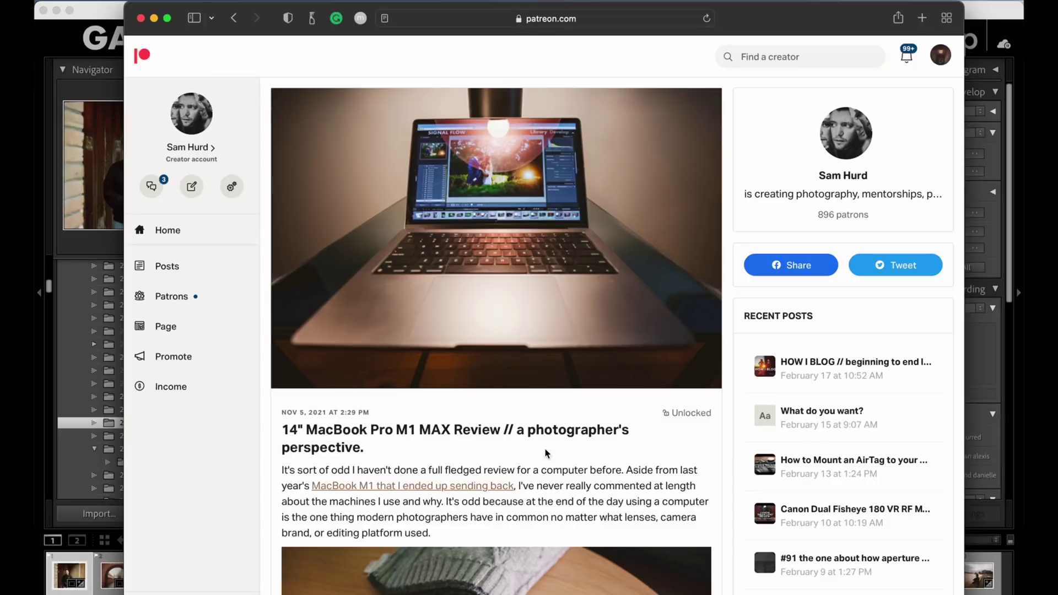
Step: Scroll the Patreon post past THE SIZE, THE STORAGE and MagSafe sections to the battery and fan paragraphs
{"action": "scroll", "coordinate": [546, 453], "scroll_direction": "down", "scroll_amount": 5}
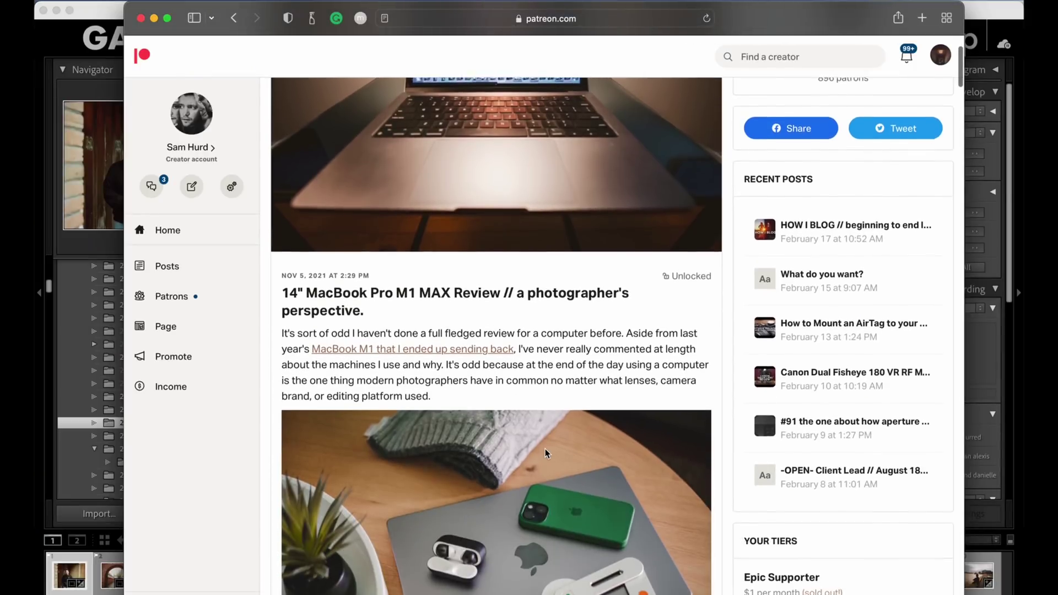
{"action": "scroll", "coordinate": [545, 449], "scroll_direction": "down", "scroll_amount": 10}
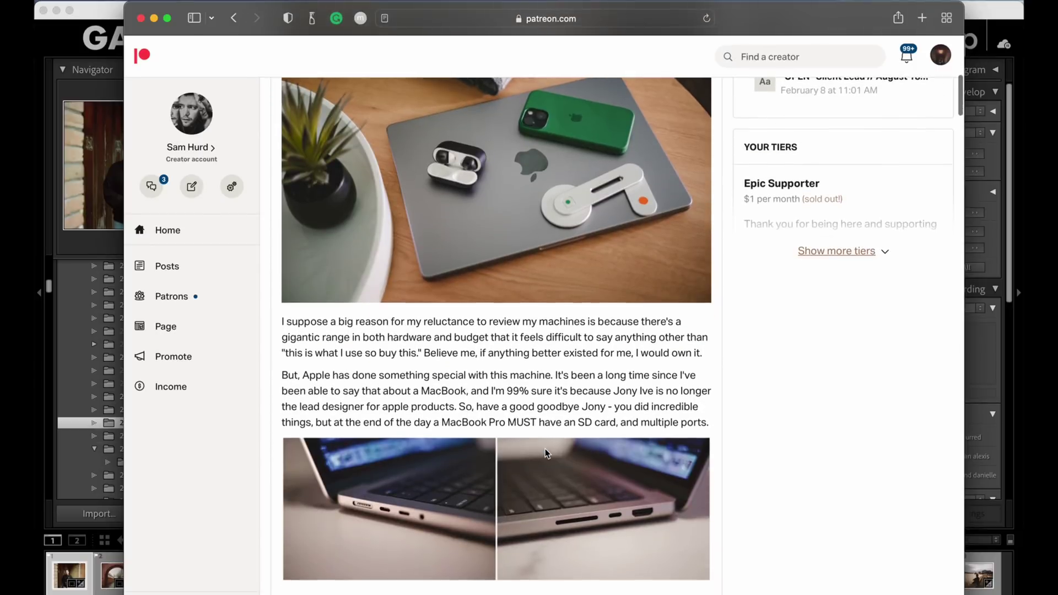
{"action": "scroll", "coordinate": [547, 453], "scroll_direction": "down", "scroll_amount": 1}
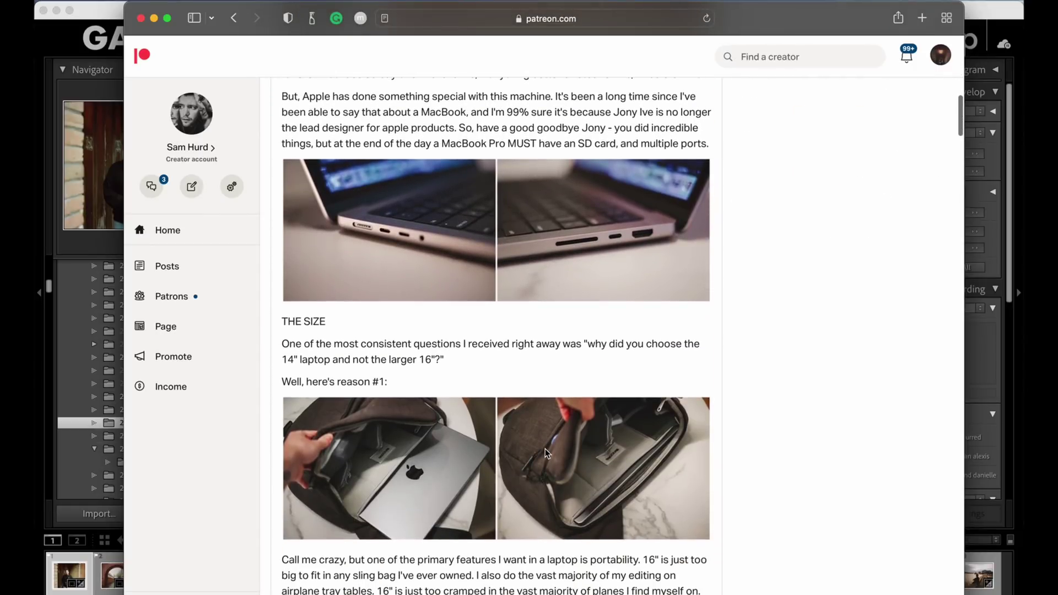
{"action": "scroll", "coordinate": [548, 453], "scroll_direction": "down", "scroll_amount": 1}
{"action": "scroll", "coordinate": [546, 453], "scroll_direction": "down", "scroll_amount": 15}
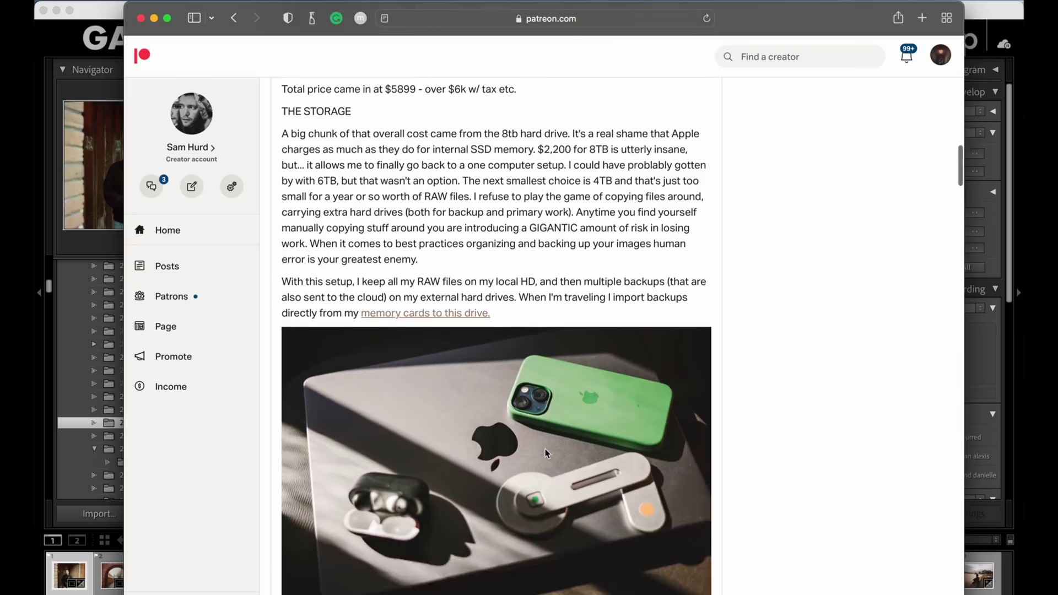
{"action": "scroll", "coordinate": [547, 453], "scroll_direction": "down", "scroll_amount": 10}
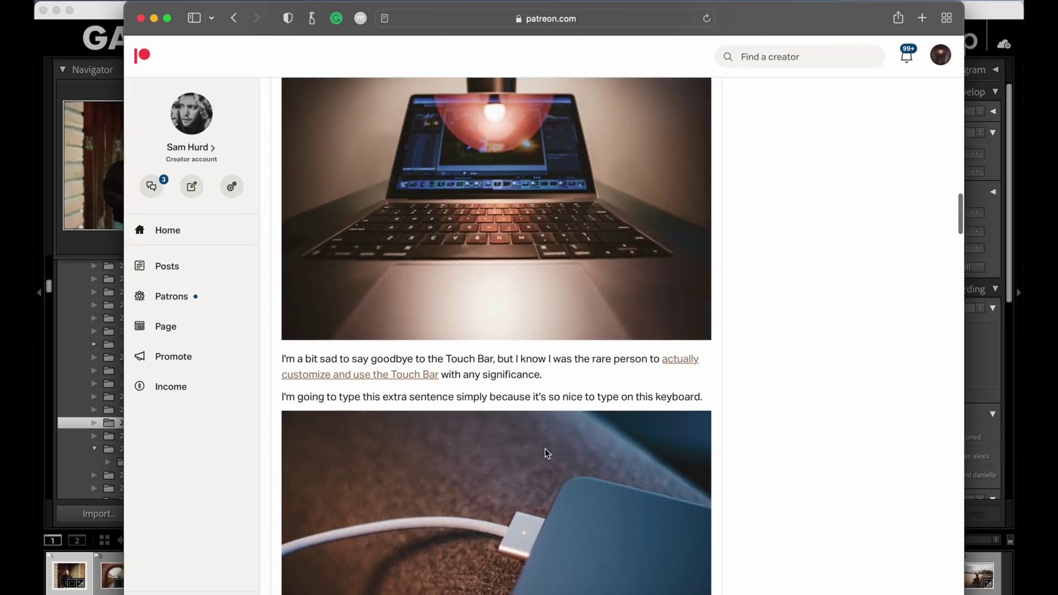
{"action": "scroll", "coordinate": [547, 453], "scroll_direction": "down", "scroll_amount": 10}
{"action": "scroll", "coordinate": [547, 453], "scroll_direction": "down", "scroll_amount": 4}
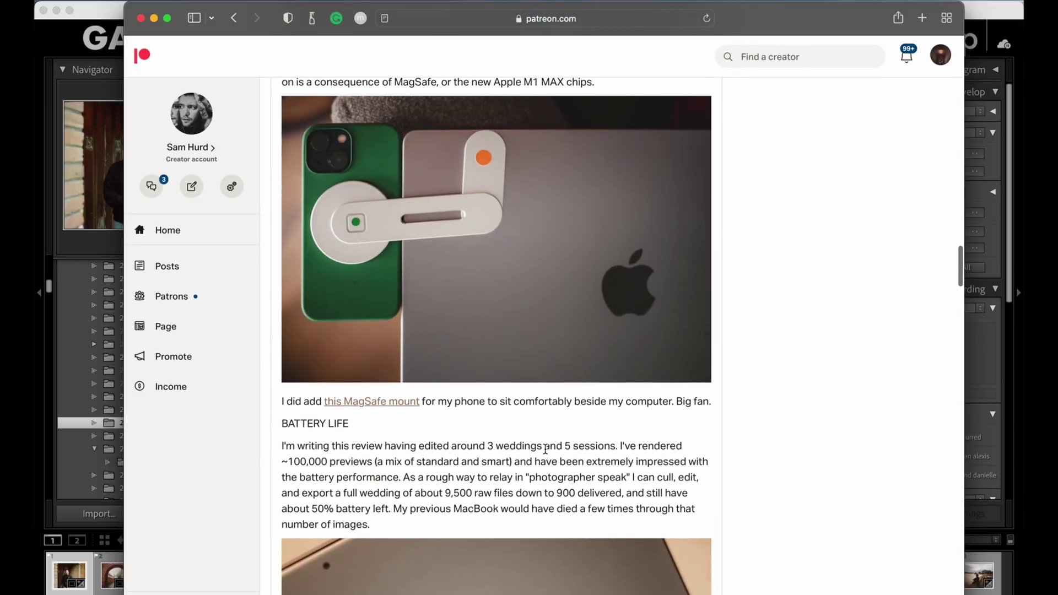
{"action": "scroll", "coordinate": [546, 449], "scroll_direction": "down", "scroll_amount": 14}
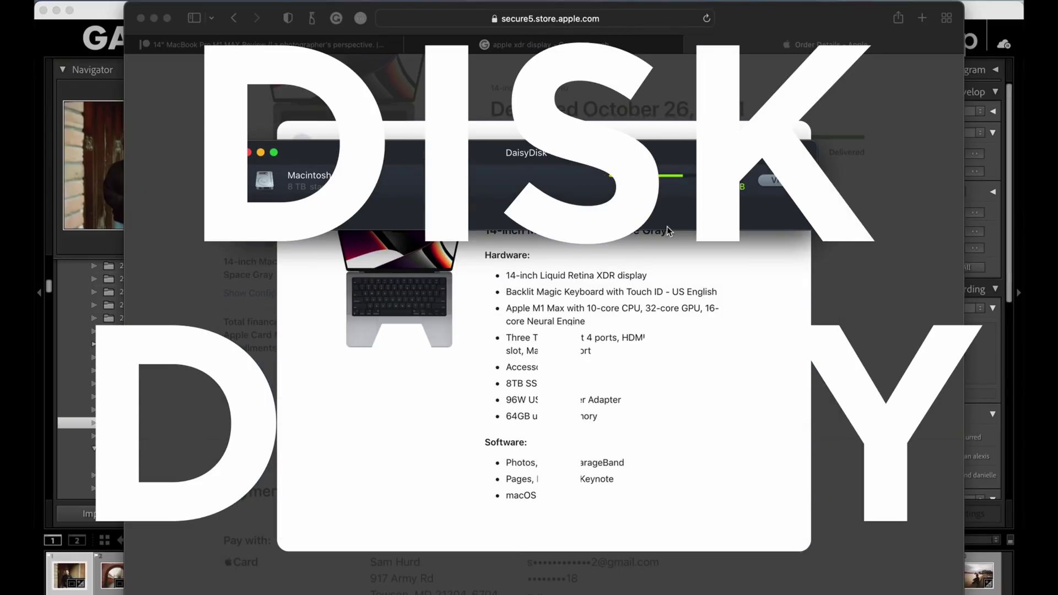
Step: Map Macintosh HD's 4.5 TB of usage, then drill into the 4.1 TB Users folder
{"action": "left_click", "coordinate": [772, 184]}
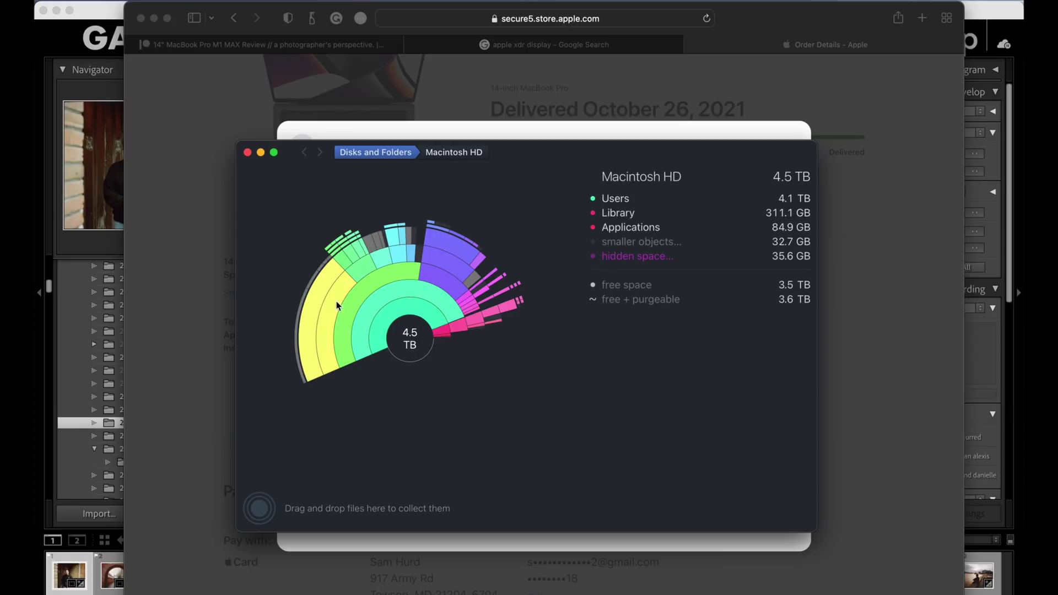
{"action": "mouse_move", "coordinate": [364, 312]}
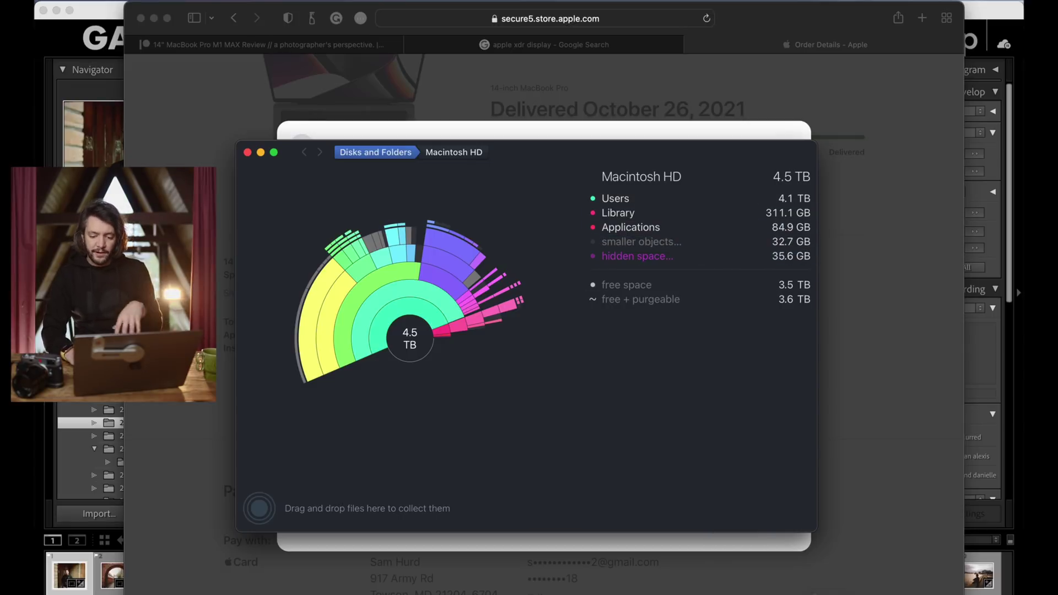
{"action": "left_click", "coordinate": [727, 200]}
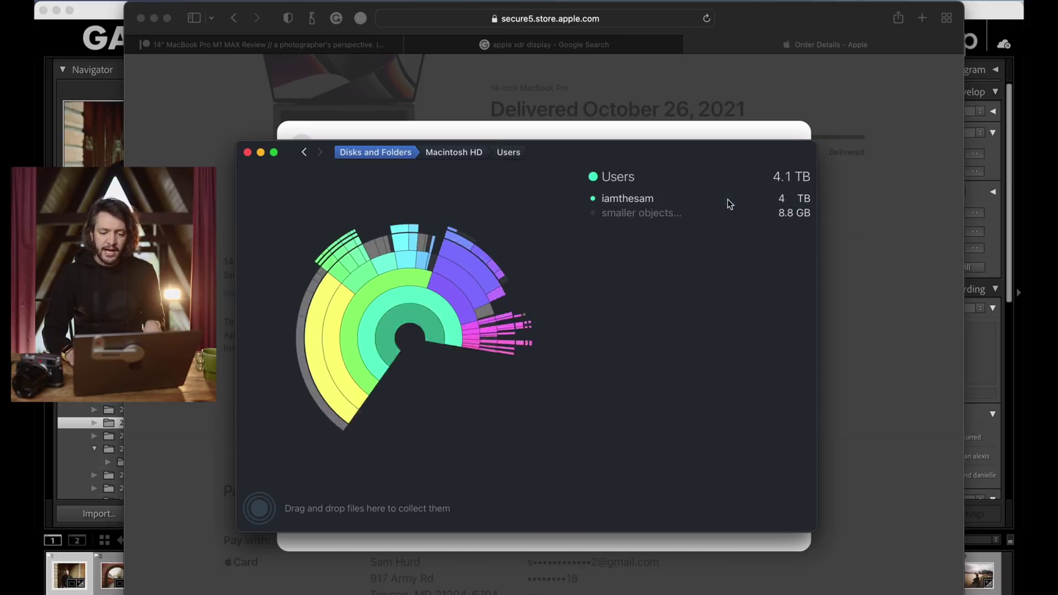
Step: Drill from the home folder through Desktop, 2021 LR and 2021, then into the airtag epoxy folder
{"action": "left_click", "coordinate": [706, 202]}
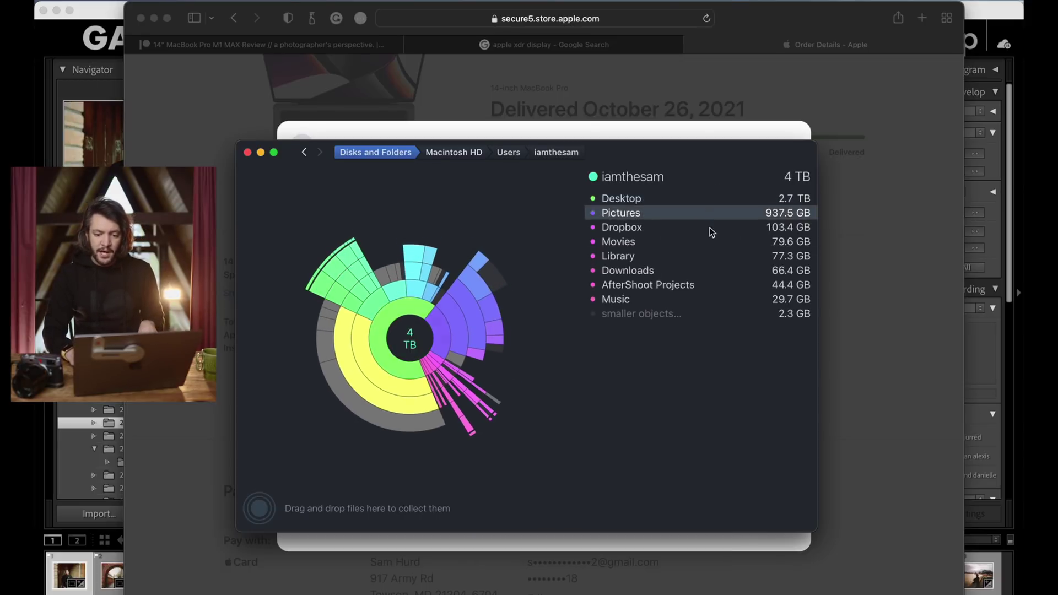
{"action": "left_click", "coordinate": [720, 197]}
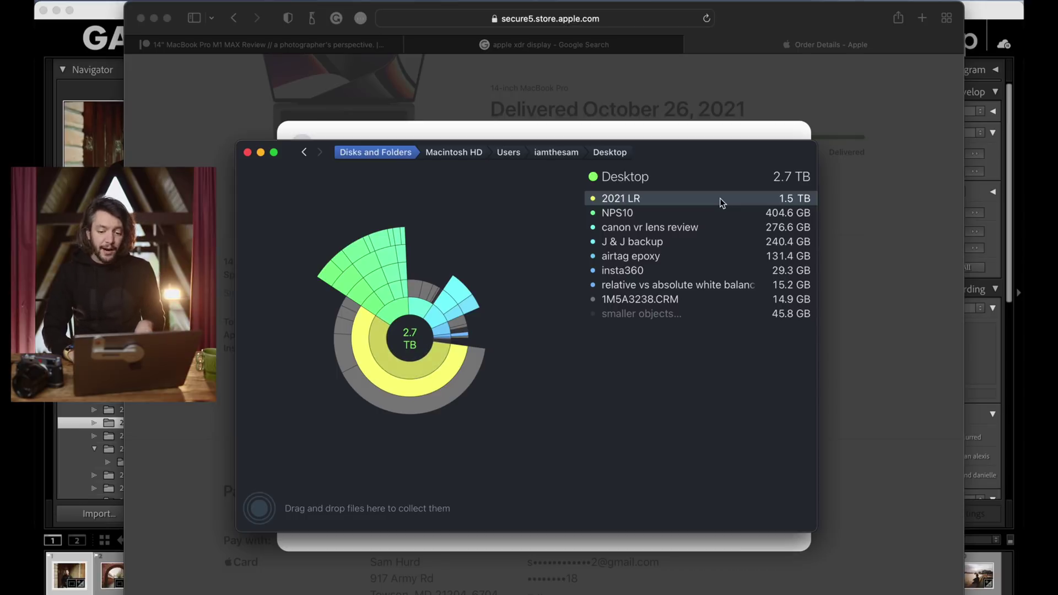
{"action": "left_click", "coordinate": [720, 197]}
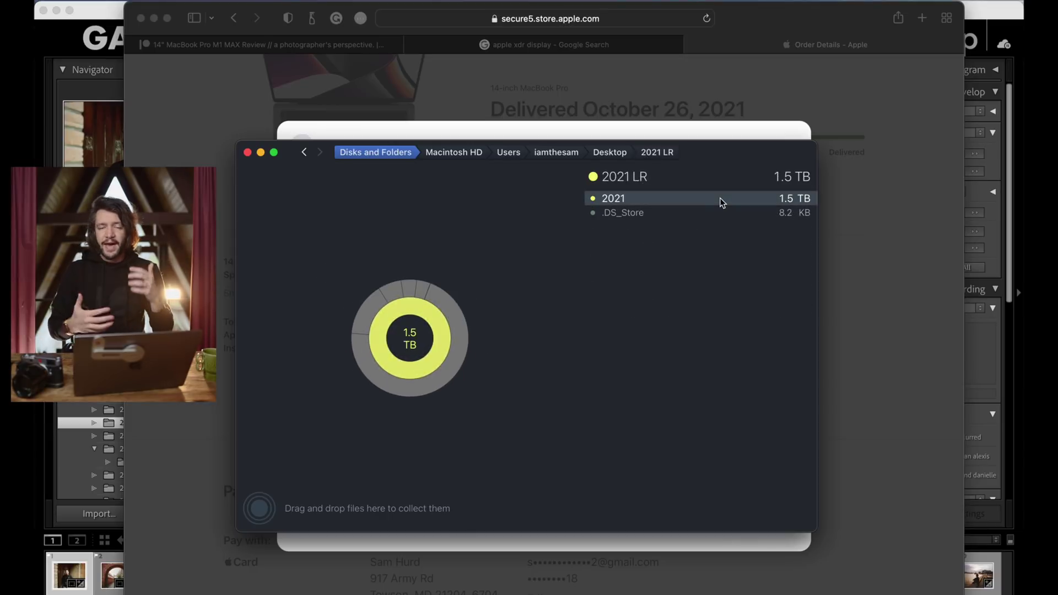
{"action": "left_click", "coordinate": [720, 197]}
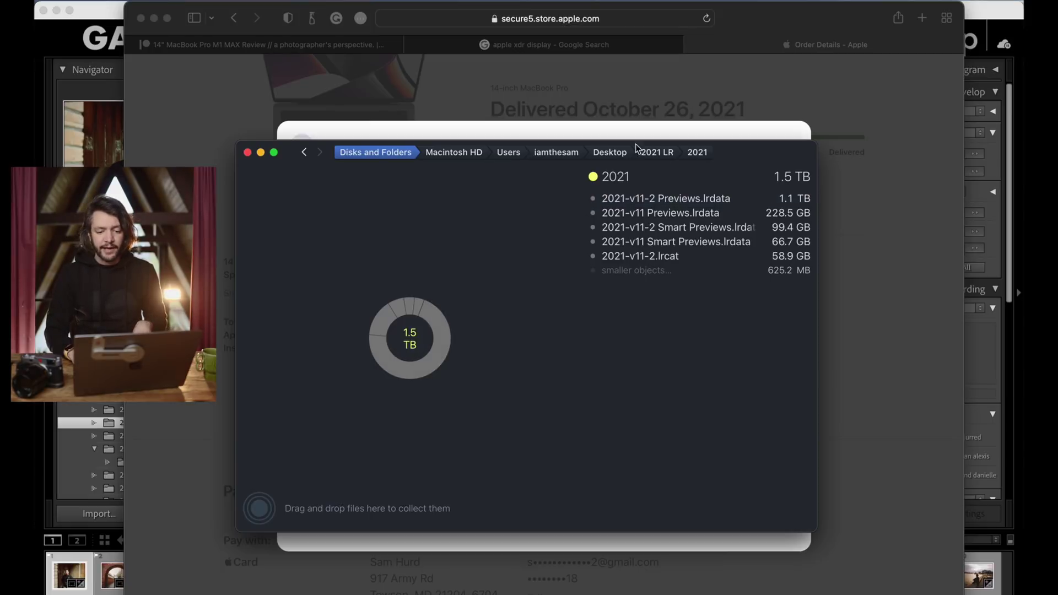
{"action": "left_click", "coordinate": [653, 151]}
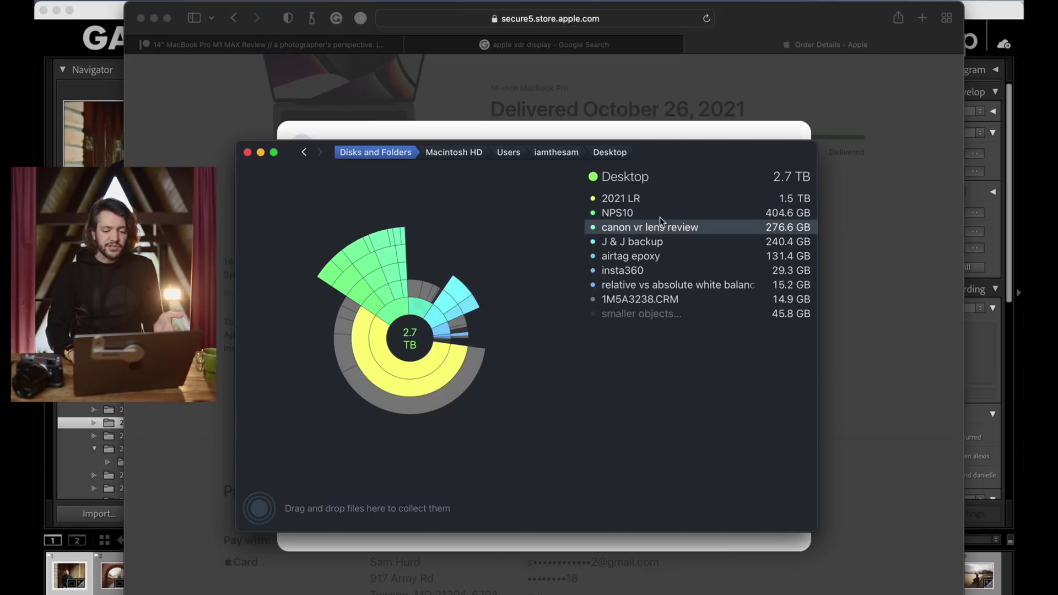
{"action": "left_click", "coordinate": [659, 257]}
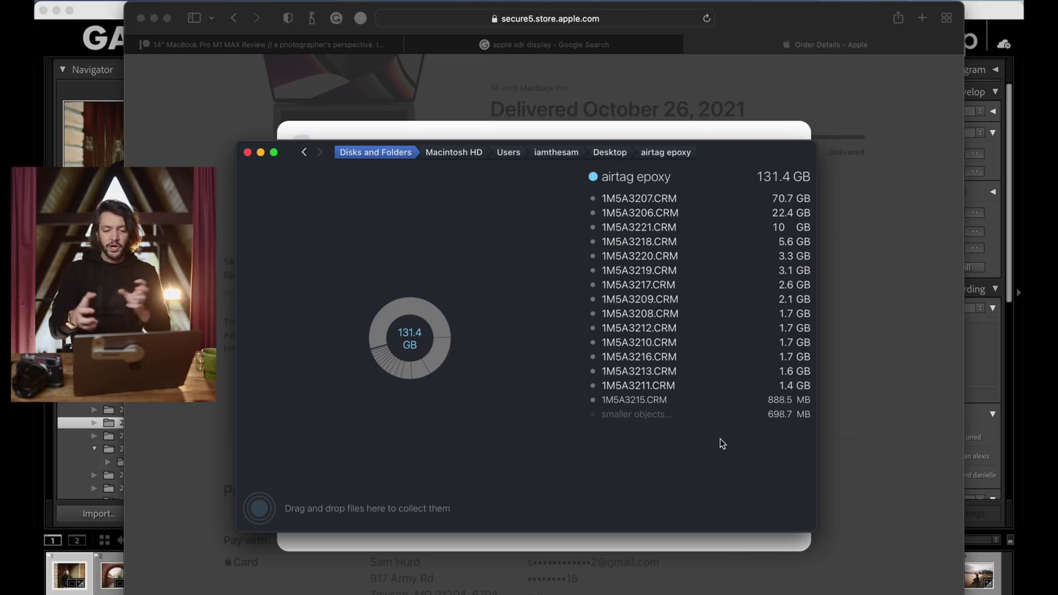
Step: Climb back up through home and Users to Macintosh HD, then reopen the 4.1 TB Users folder
{"action": "left_click", "coordinate": [576, 158]}
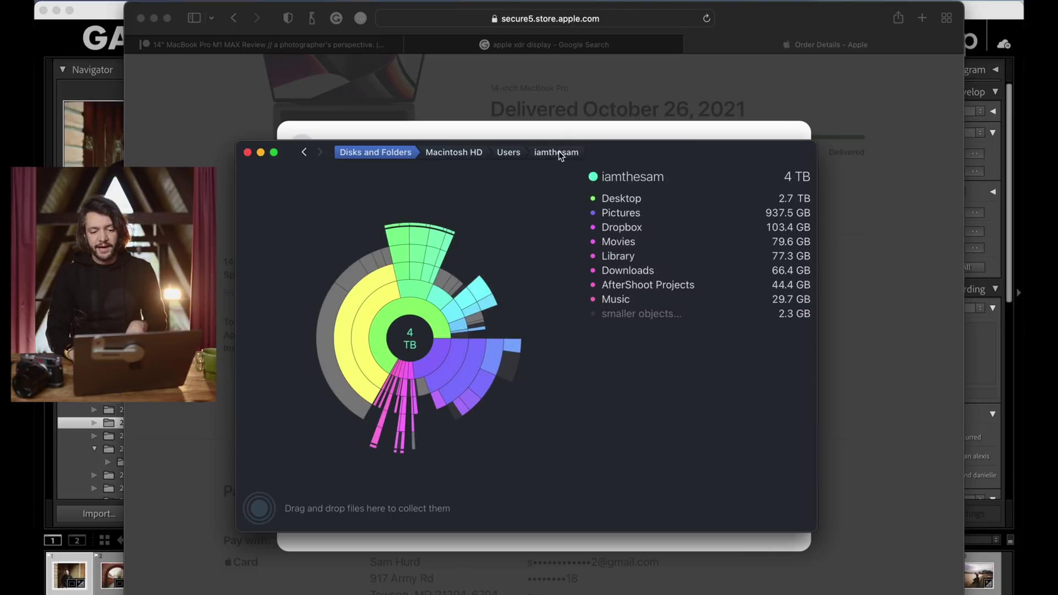
{"action": "left_click", "coordinate": [513, 153]}
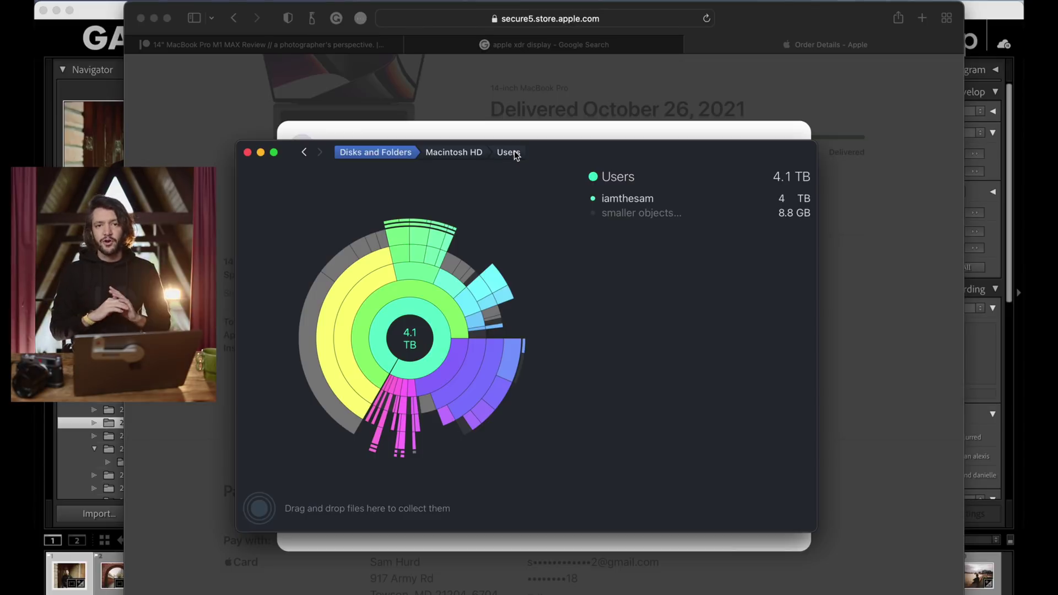
{"action": "left_click", "coordinate": [478, 154]}
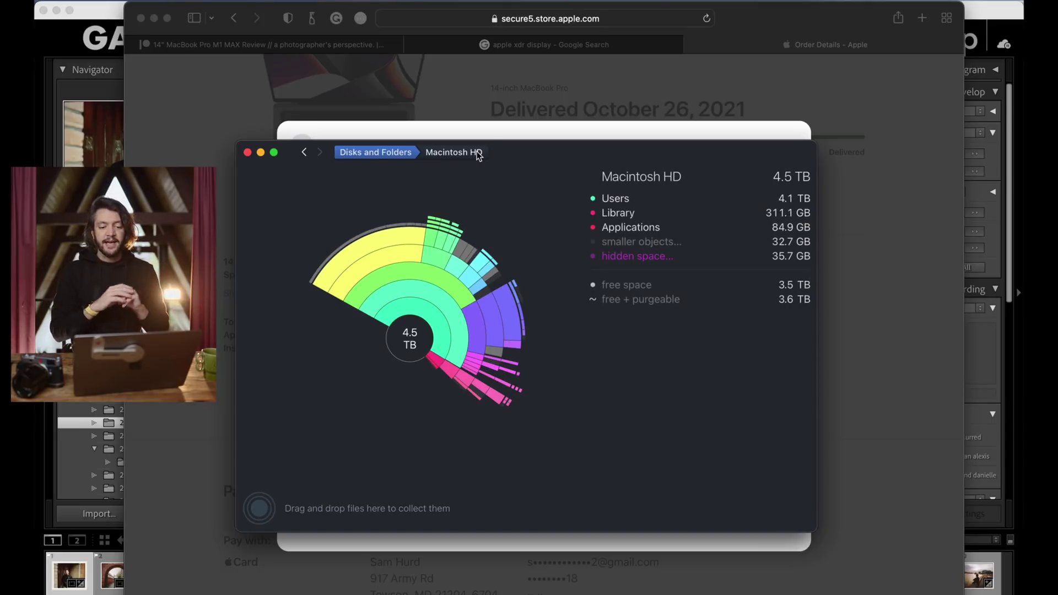
{"action": "left_click", "coordinate": [681, 202]}
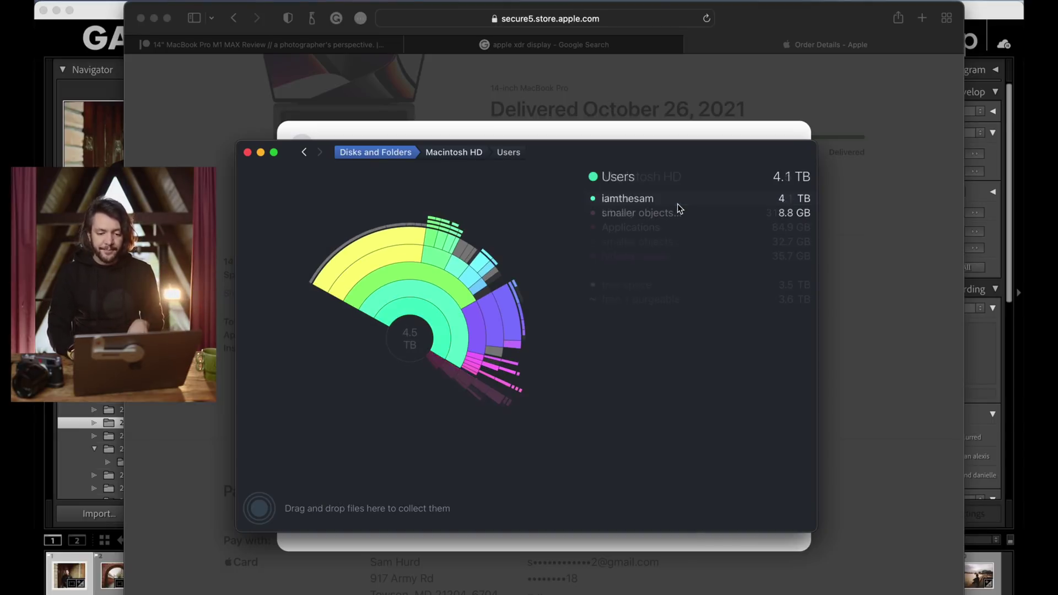
Step: Drill via home and Desktop into the 276.6 GB 'canon vr lens review' folder and start dragging 1M5A3194.CRM
{"action": "left_click", "coordinate": [644, 199]}
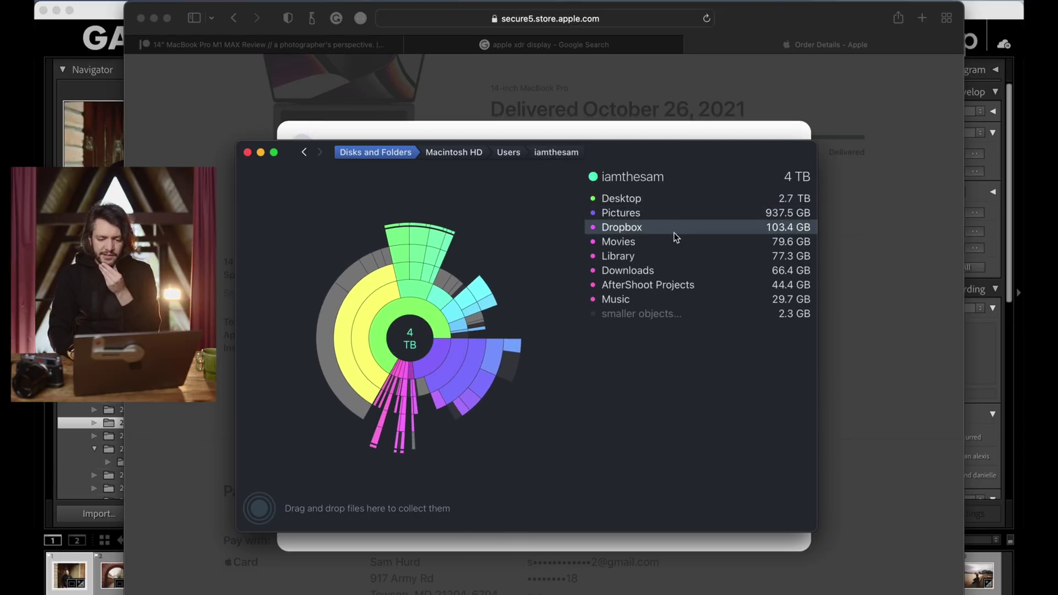
{"action": "left_click", "coordinate": [673, 199]}
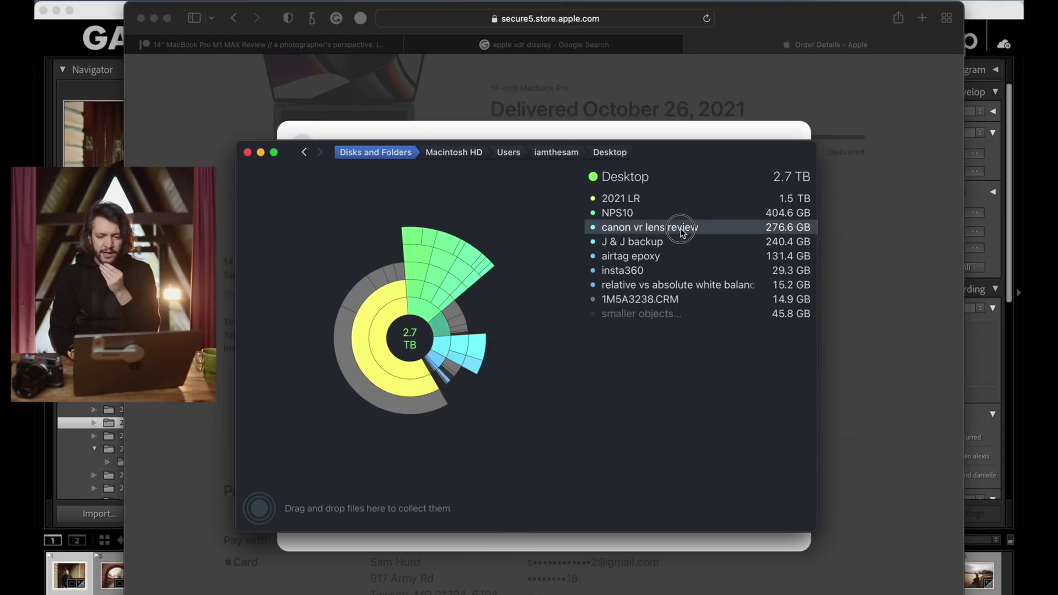
{"action": "left_click", "coordinate": [683, 230]}
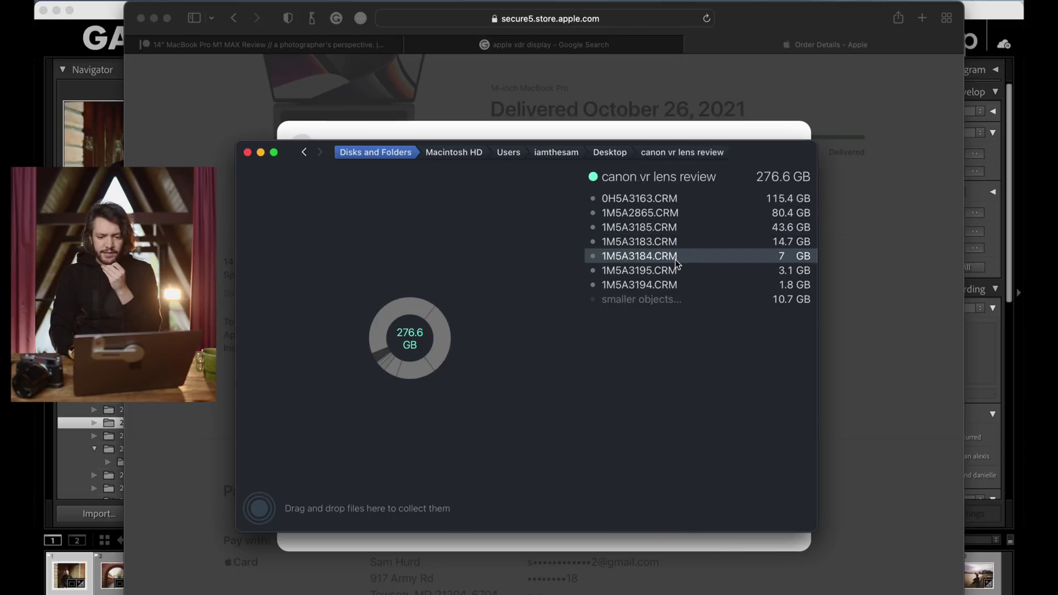
{"action": "left_click_drag", "start_coordinate": [673, 291], "coordinate": [633, 284]}
Step: Drop the 1.8 GB 1M5A3194.CRM file into the collector and return to the 4 TB home folder map
{"action": "right_click", "coordinate": [632, 284]}
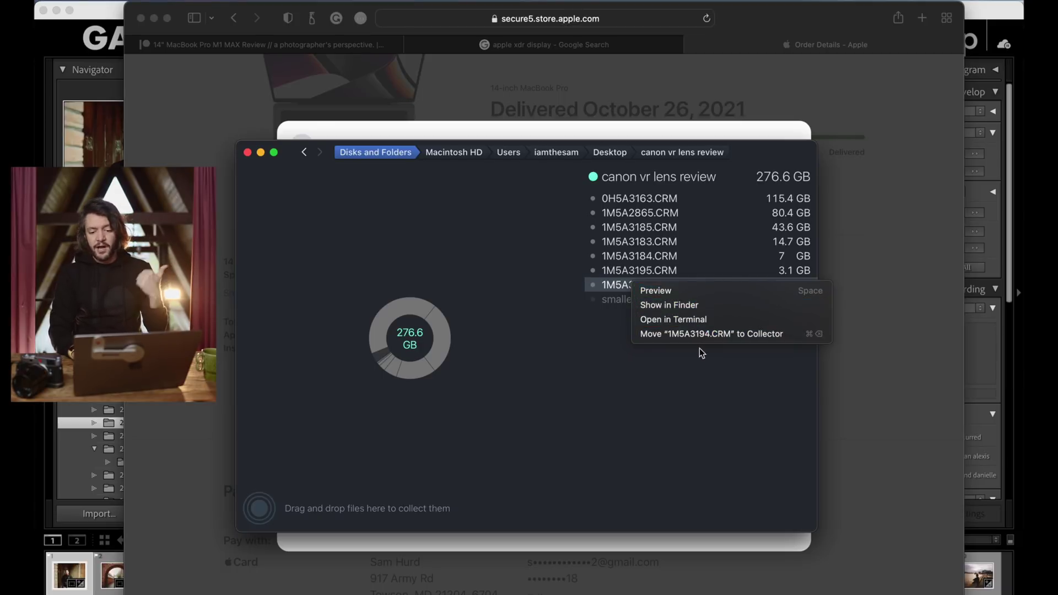
{"action": "left_click", "coordinate": [697, 389]}
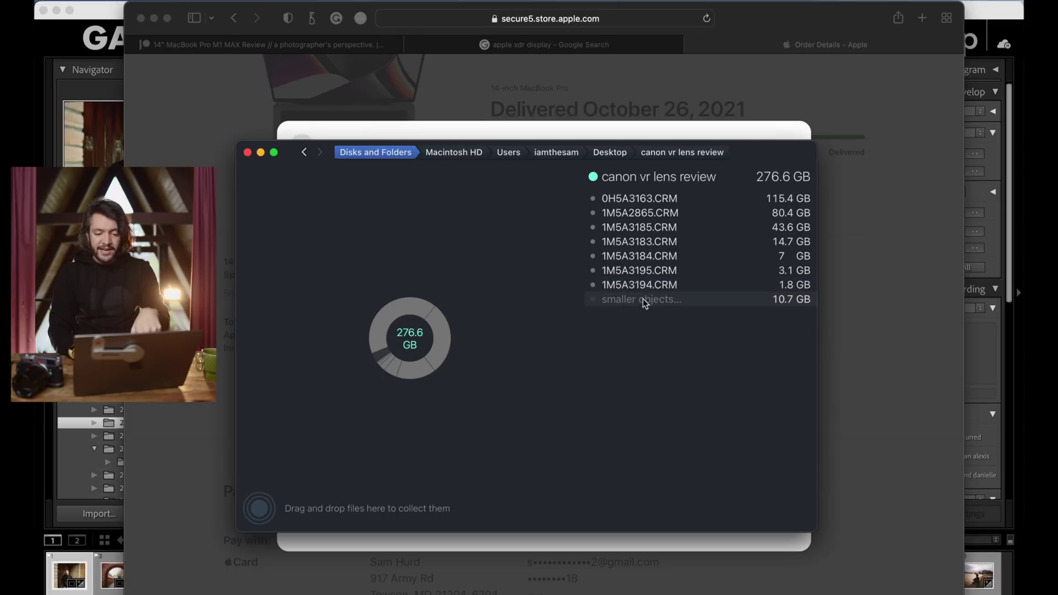
{"action": "left_click_drag", "start_coordinate": [663, 282], "coordinate": [258, 513]}
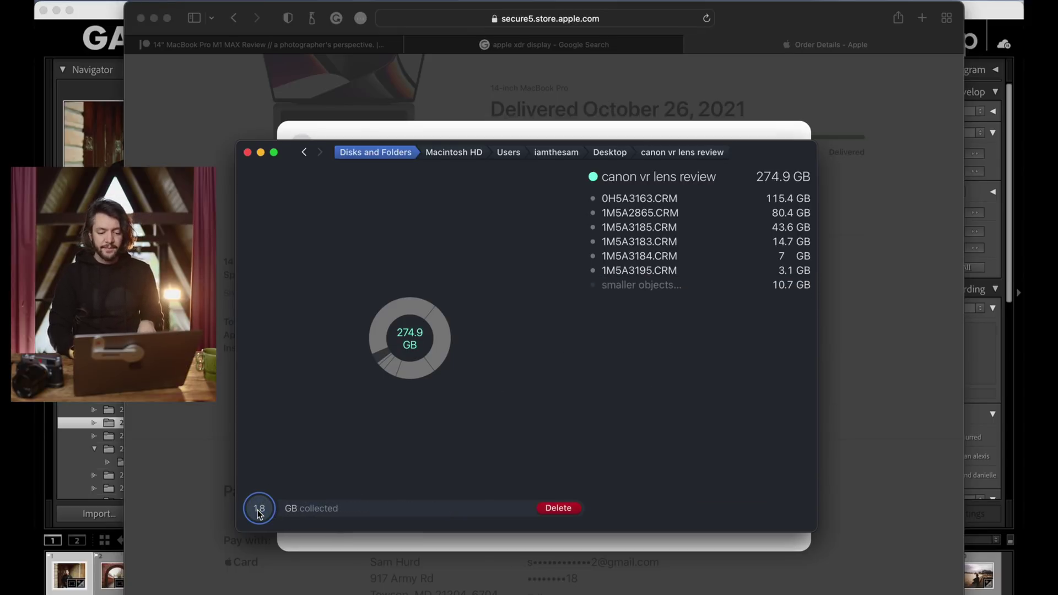
{"action": "left_click", "coordinate": [556, 153]}
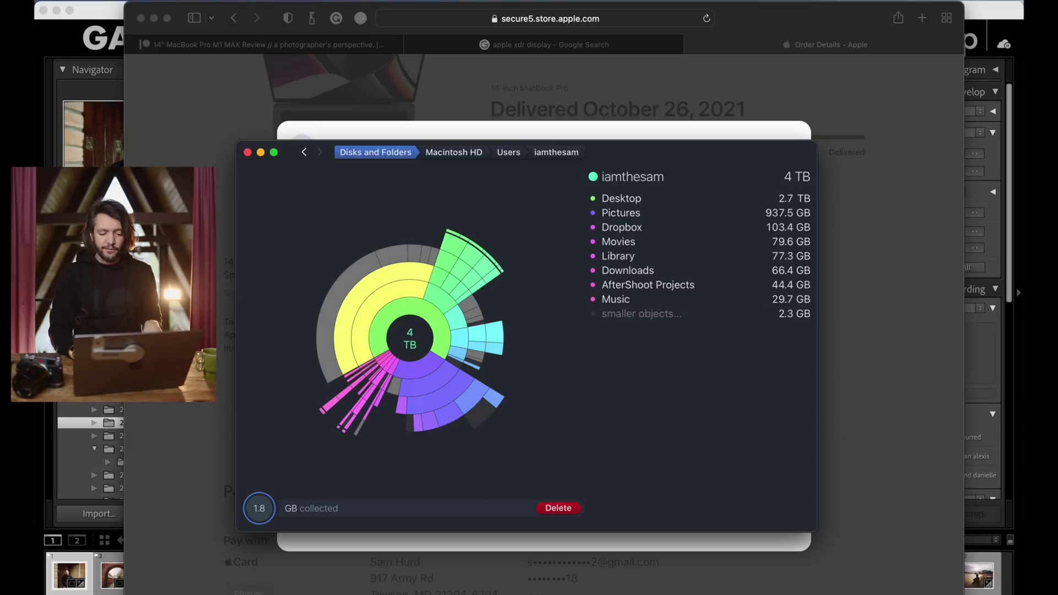
Step: Permanently delete the collected 1.8 GB file and nudge the DaisyDisk window up and right
{"action": "left_click", "coordinate": [557, 508]}
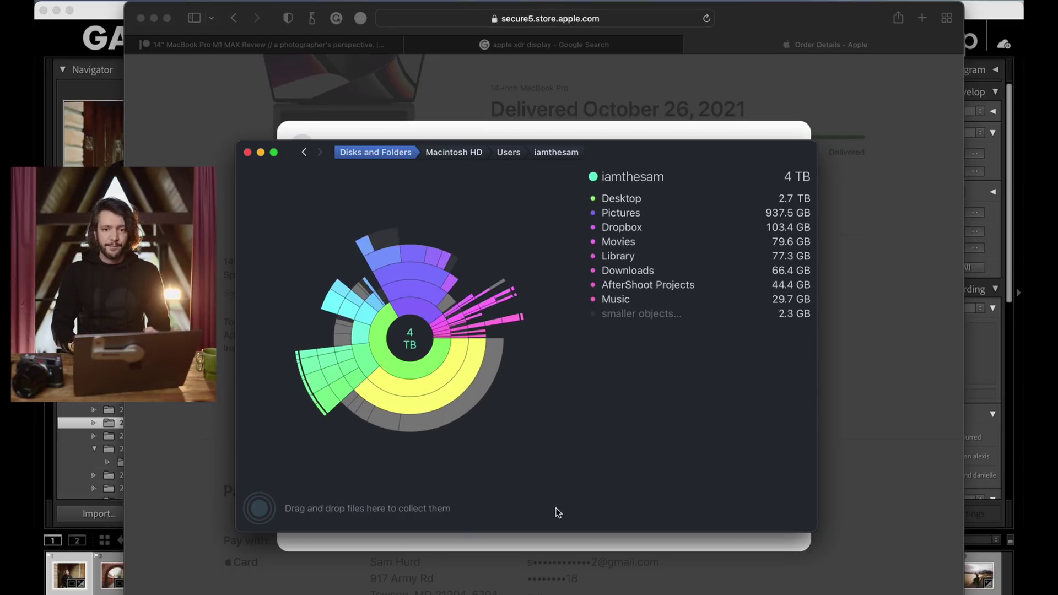
{"action": "left_click_drag", "start_coordinate": [645, 153], "coordinate": [654, 145]}
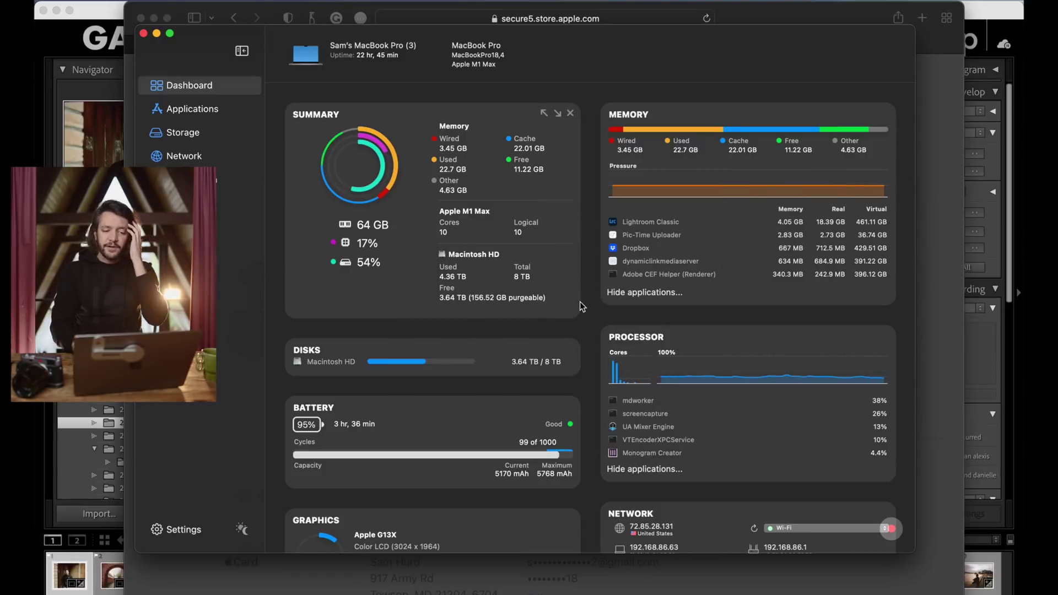
{"action": "scroll", "coordinate": [579, 302], "scroll_direction": "down", "scroll_amount": 3}
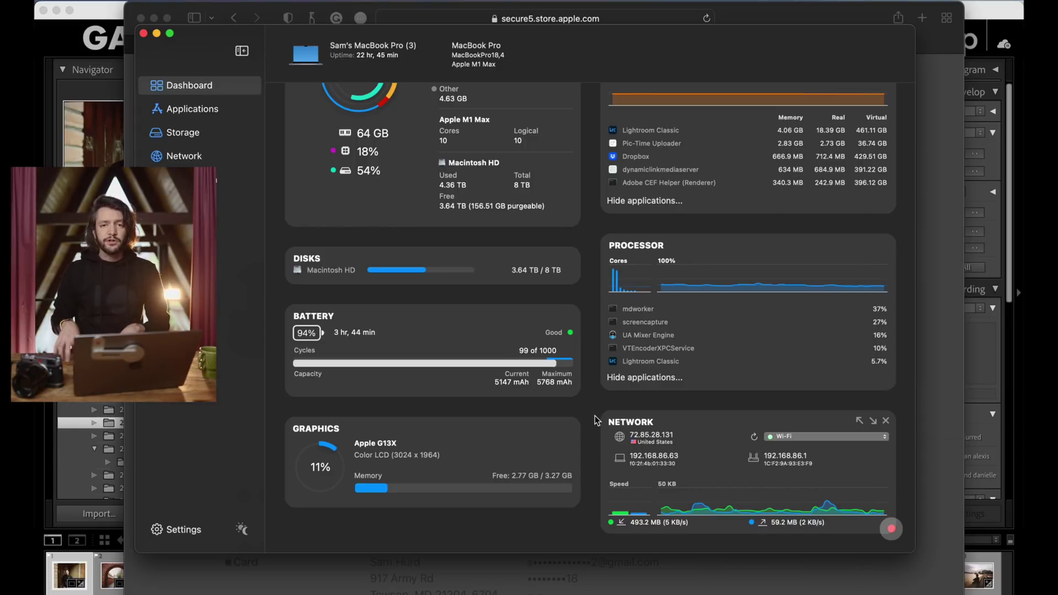
{"action": "scroll", "coordinate": [491, 355], "scroll_direction": "up", "scroll_amount": 2}
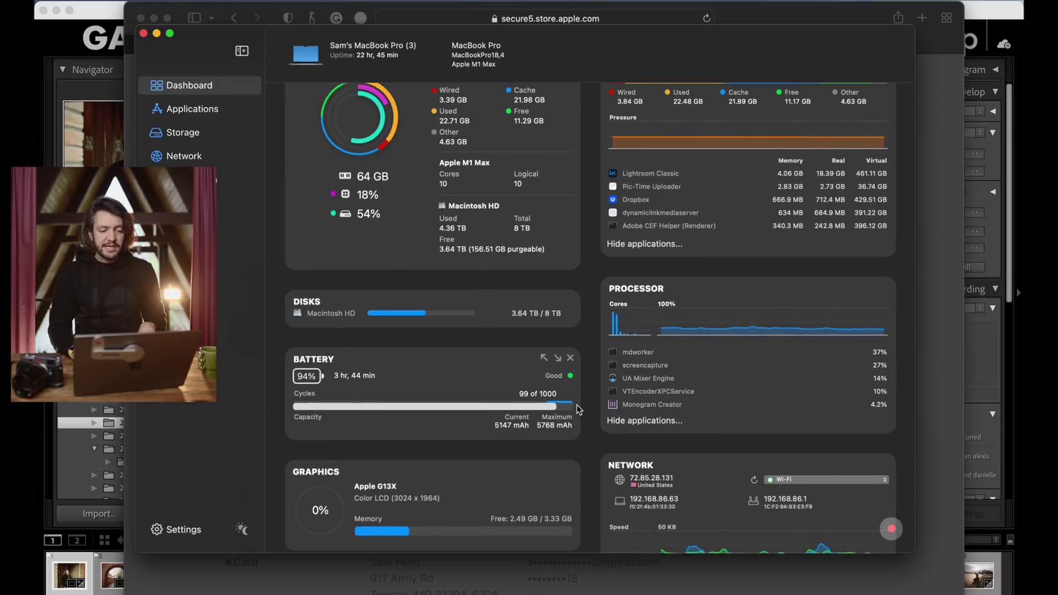
{"action": "scroll", "coordinate": [576, 405], "scroll_direction": "up", "scroll_amount": 2}
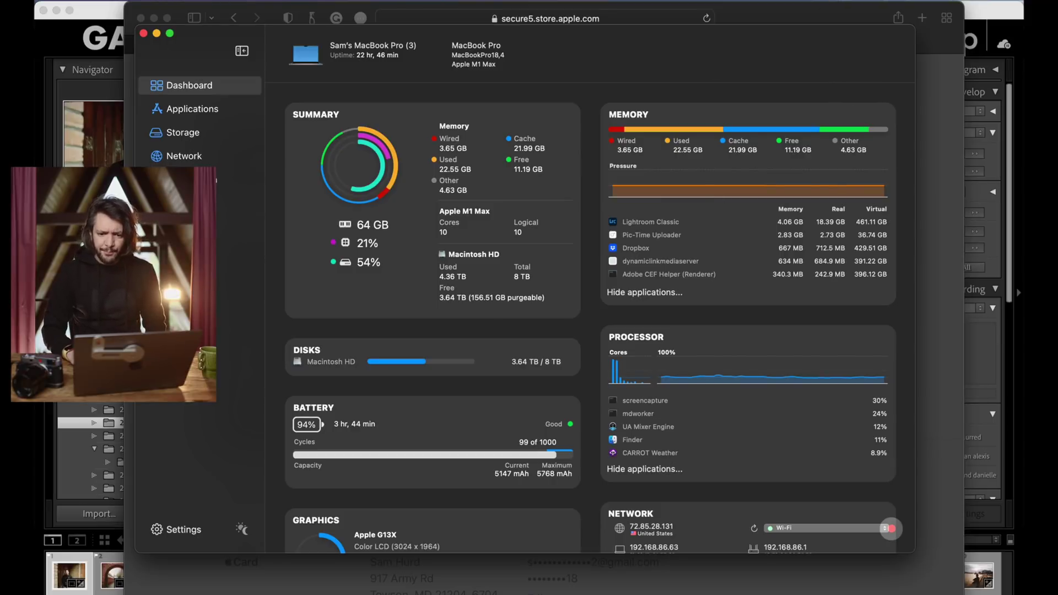
{"action": "key", "text": "ctrl+alt+super+space"}
Step: Quit Pic-Time Uploader from Bartender's hidden menu bar items
{"action": "scroll", "coordinate": [487, 262], "scroll_direction": "down", "scroll_amount": 5}
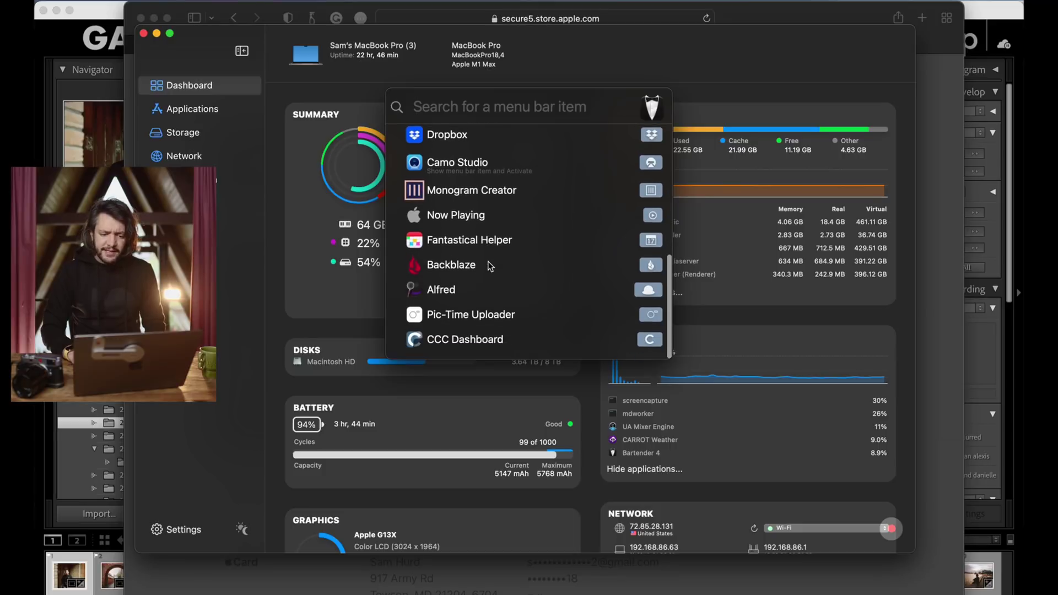
{"action": "left_click", "coordinate": [491, 314]}
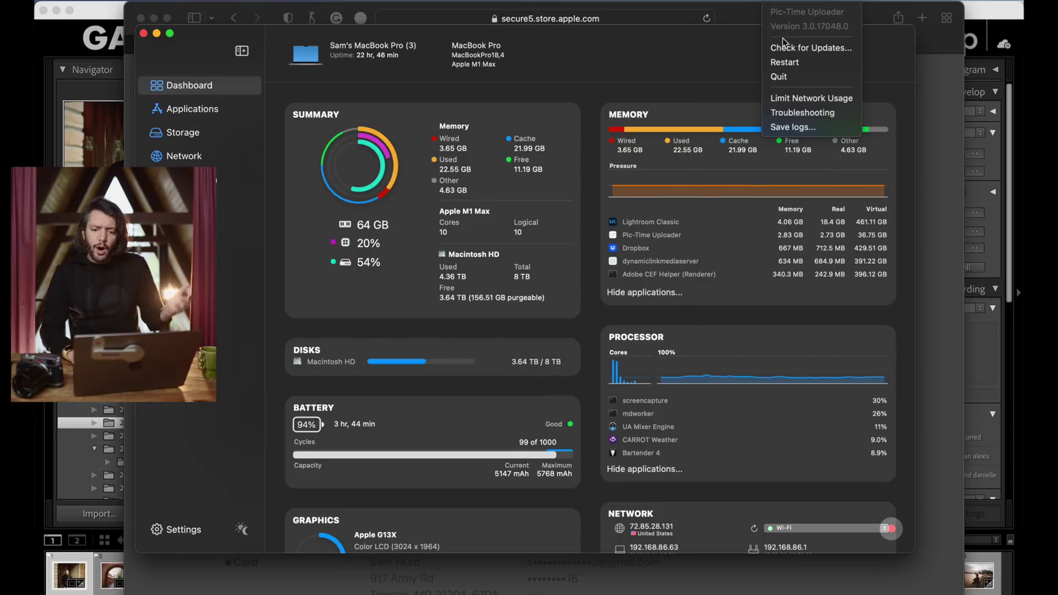
{"action": "left_click", "coordinate": [793, 77]}
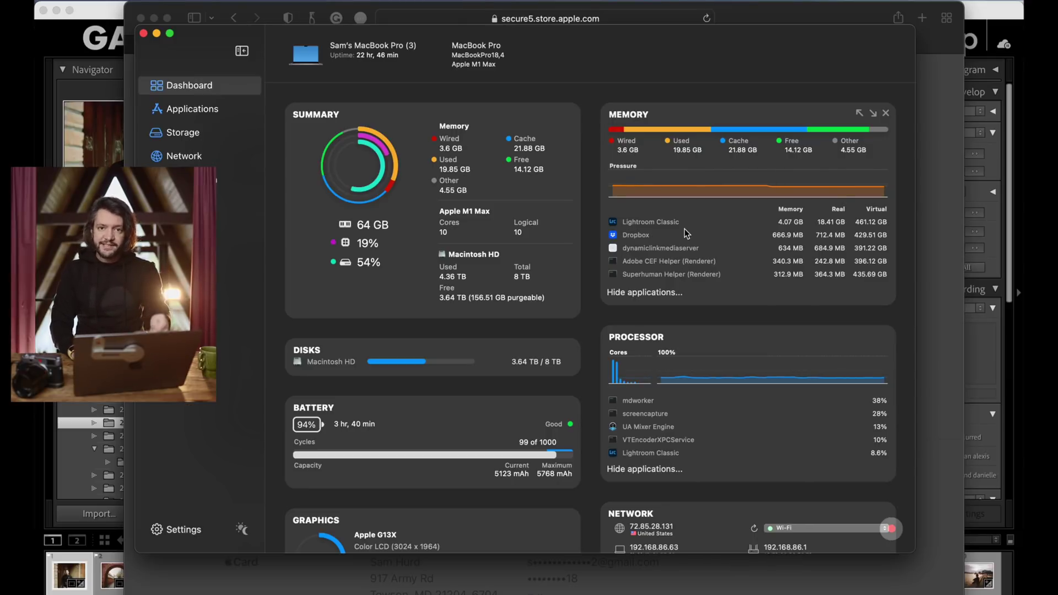
{"action": "scroll", "coordinate": [685, 230], "scroll_direction": "down", "scroll_amount": 1}
{"action": "scroll", "coordinate": [684, 230], "scroll_direction": "down", "scroll_amount": 1}
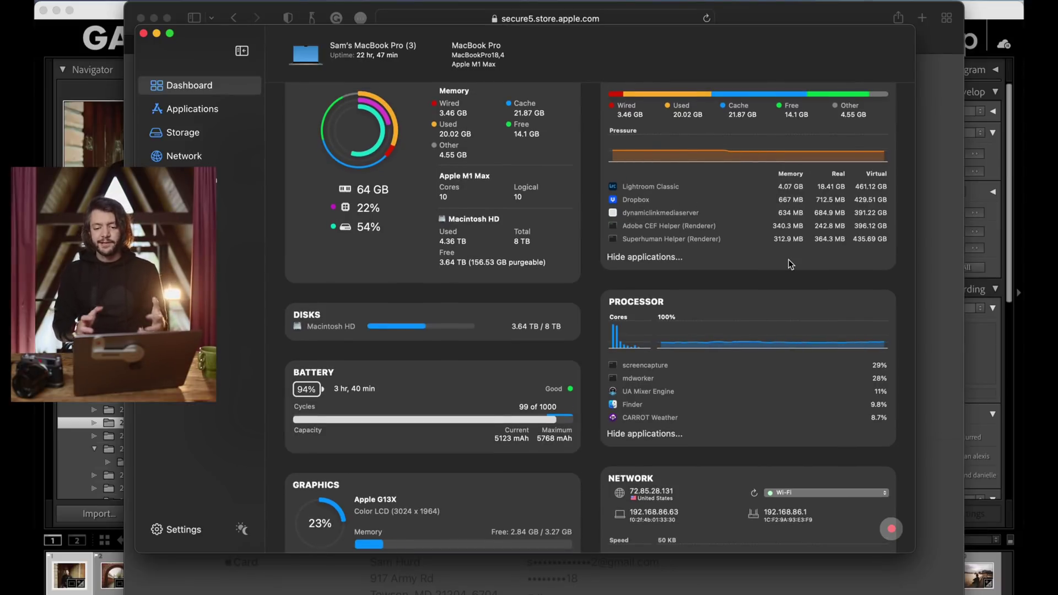
{"action": "scroll", "coordinate": [791, 265], "scroll_direction": "down", "scroll_amount": 5}
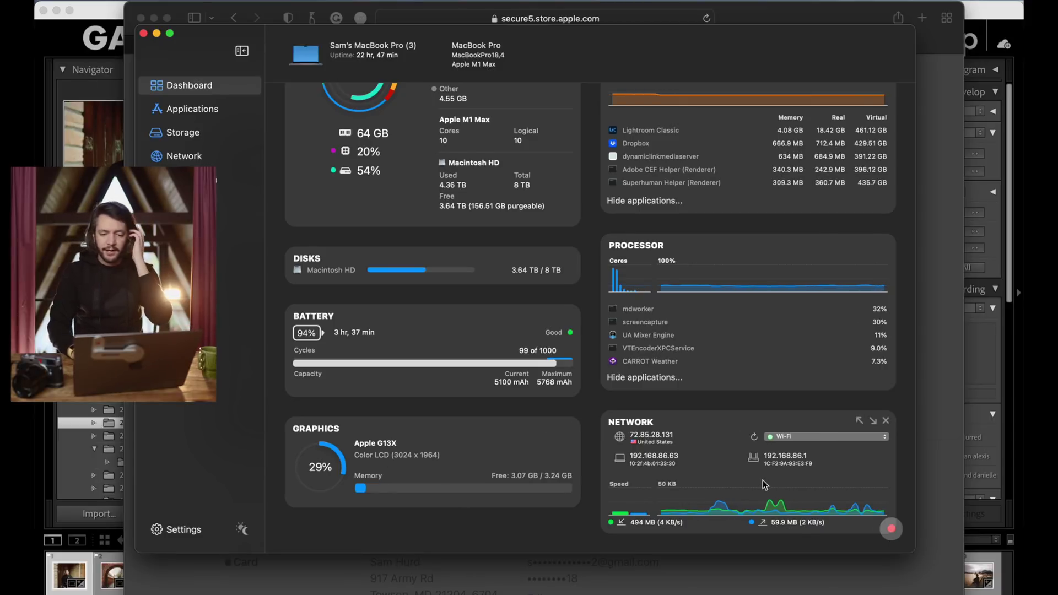
{"action": "scroll", "coordinate": [763, 481], "scroll_direction": "up", "scroll_amount": 3}
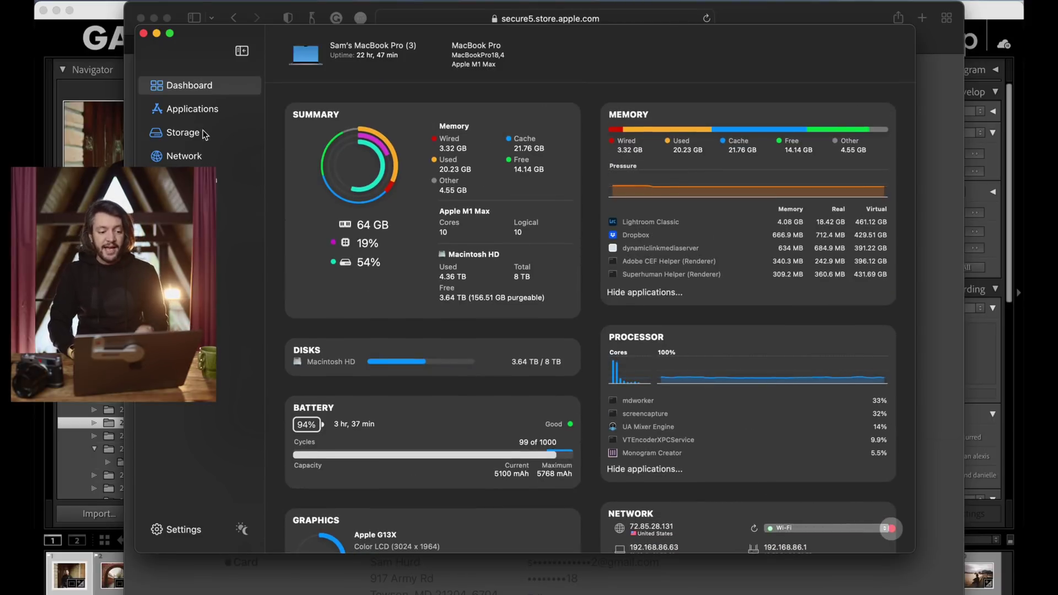
Step: Inspect Dropbox and screencapture in the Applications list, then open the Storage visualizer
{"action": "left_click", "coordinate": [200, 109]}
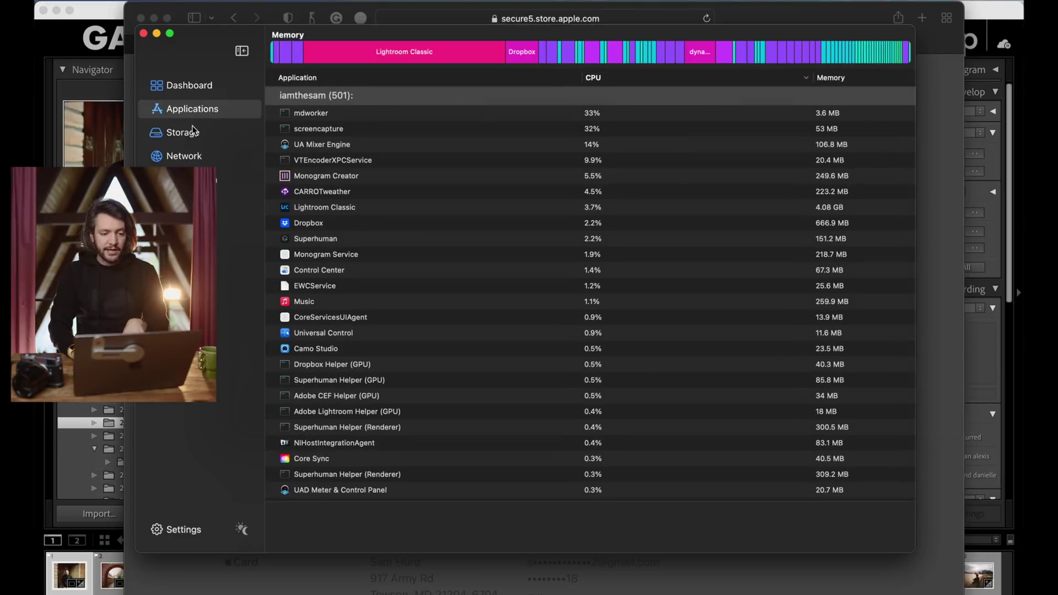
{"action": "left_click", "coordinate": [368, 207]}
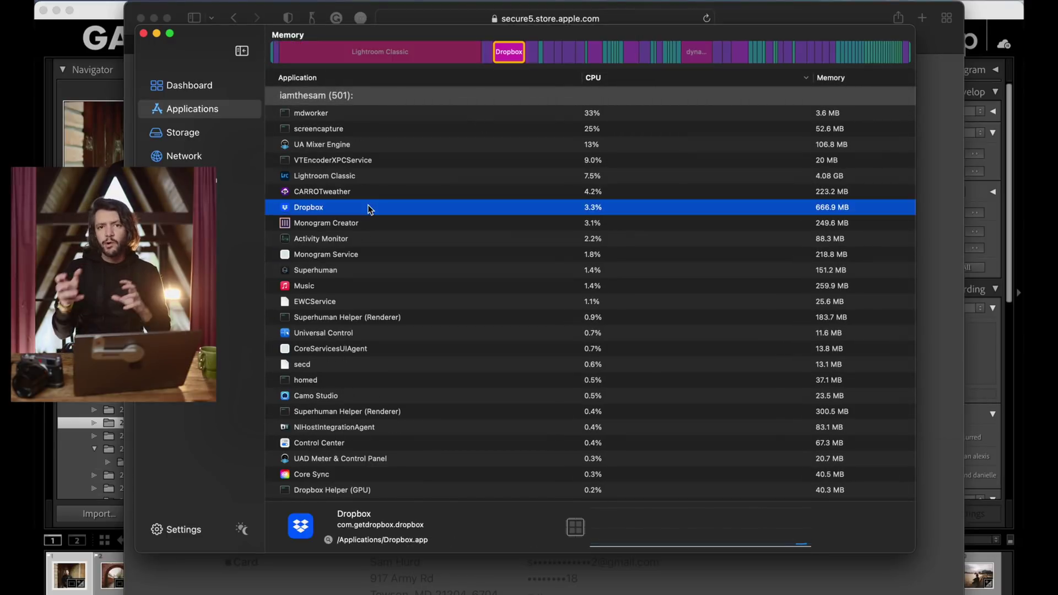
{"action": "left_click", "coordinate": [388, 129]}
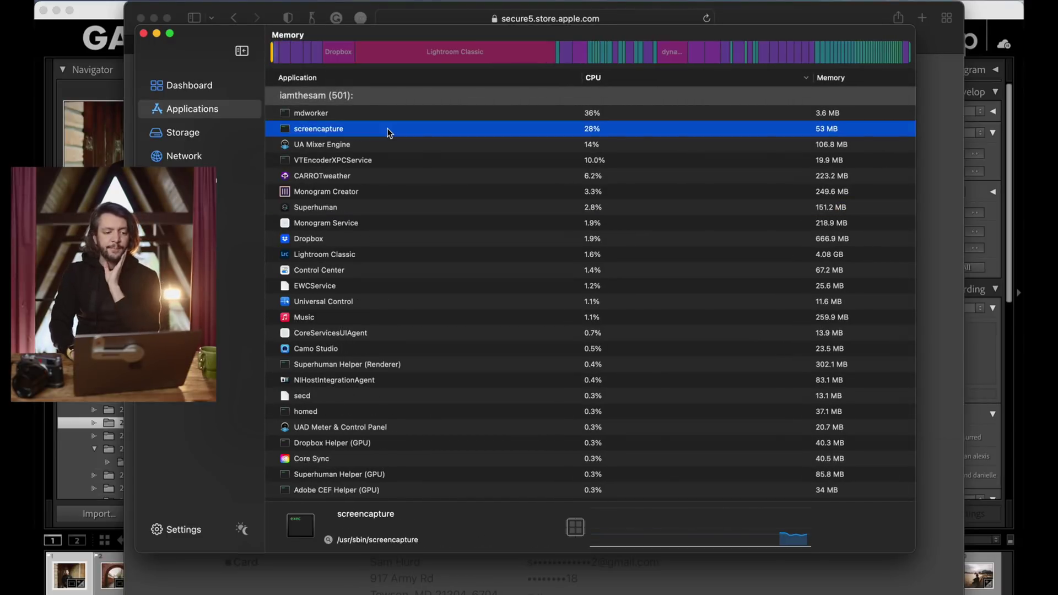
{"action": "left_click", "coordinate": [200, 134]}
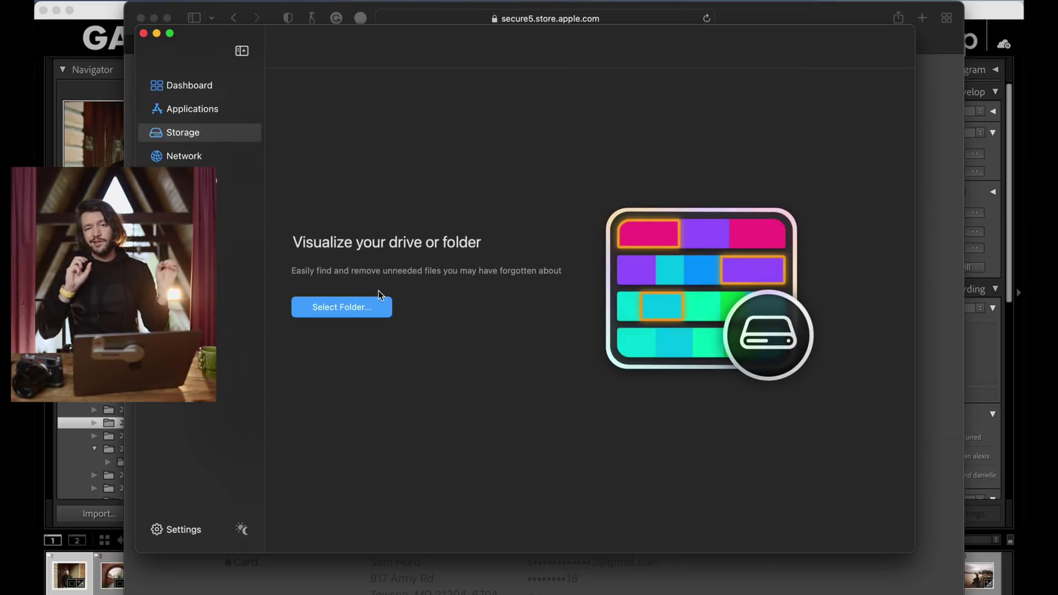
{"action": "mouse_move", "coordinate": [540, 592]}
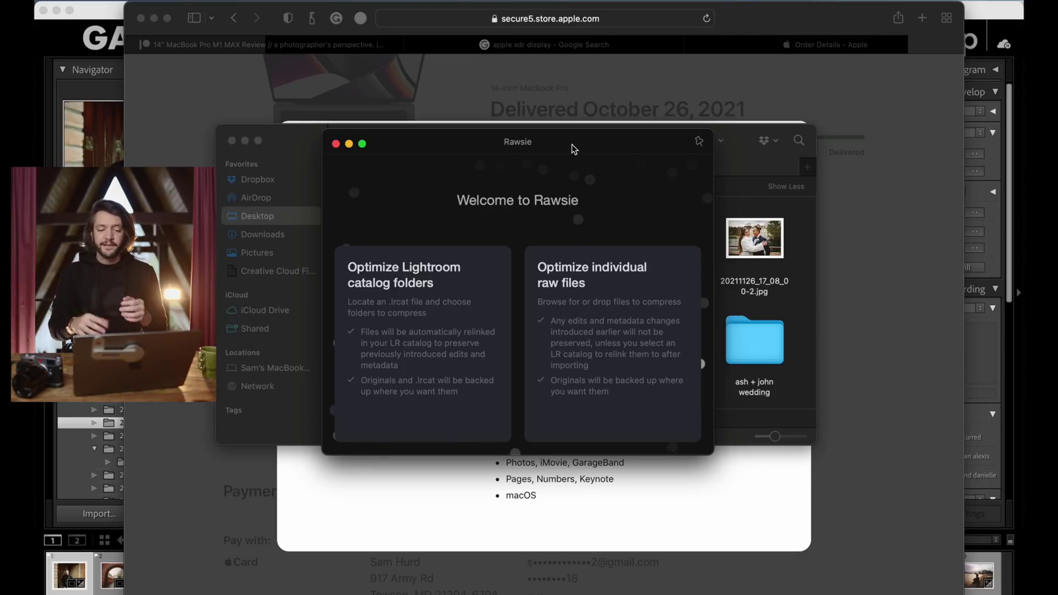
{"action": "left_click_drag", "start_coordinate": [574, 149], "coordinate": [574, 136]}
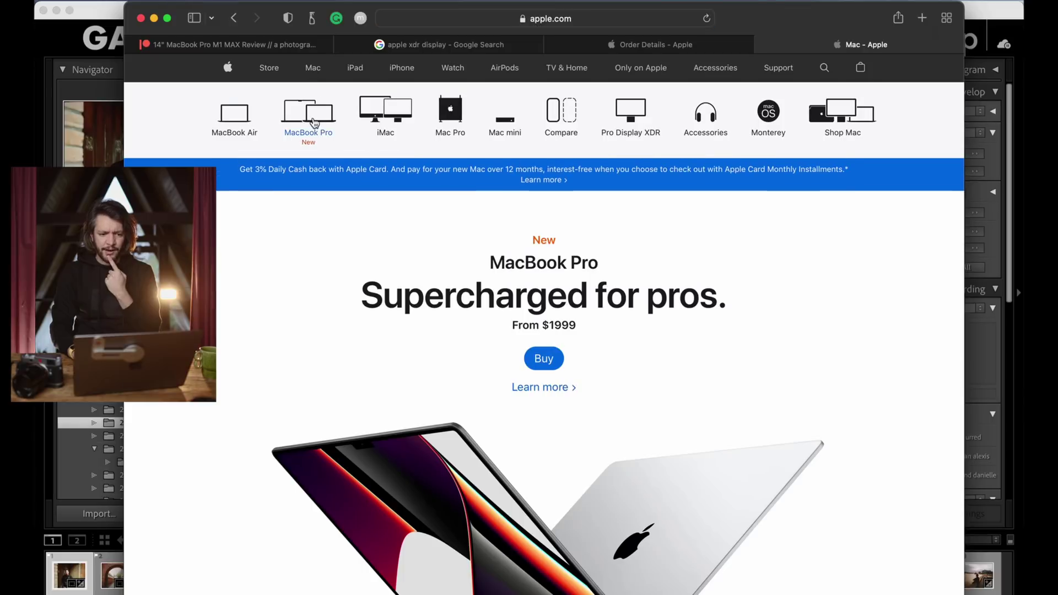
{"action": "left_click", "coordinate": [312, 123]}
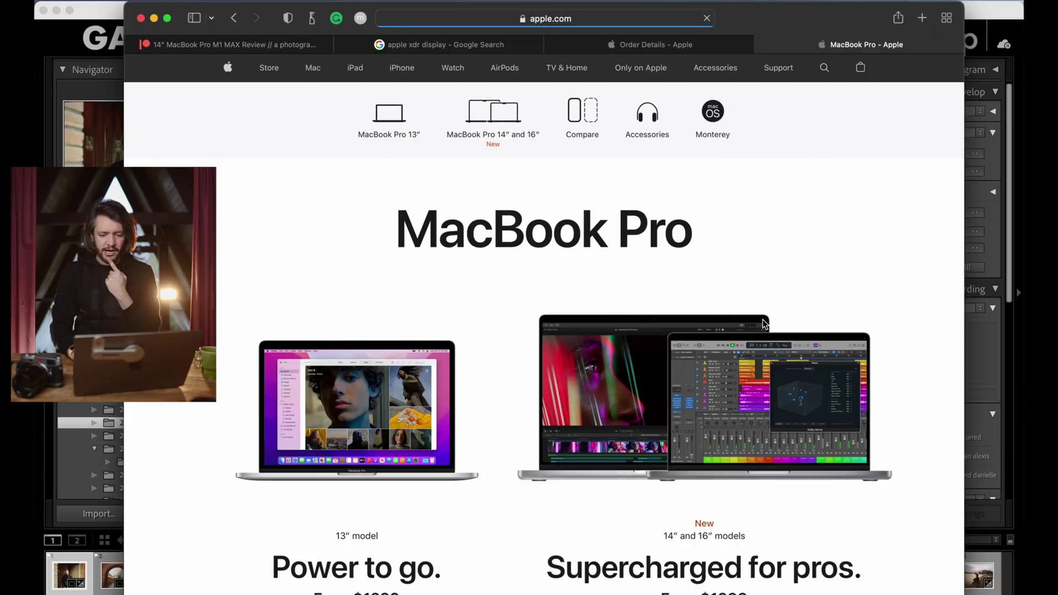
Step: Scroll down the MacBook Pro page and shift the Rawsie window further left
{"action": "scroll", "coordinate": [765, 324], "scroll_direction": "down", "scroll_amount": 6}
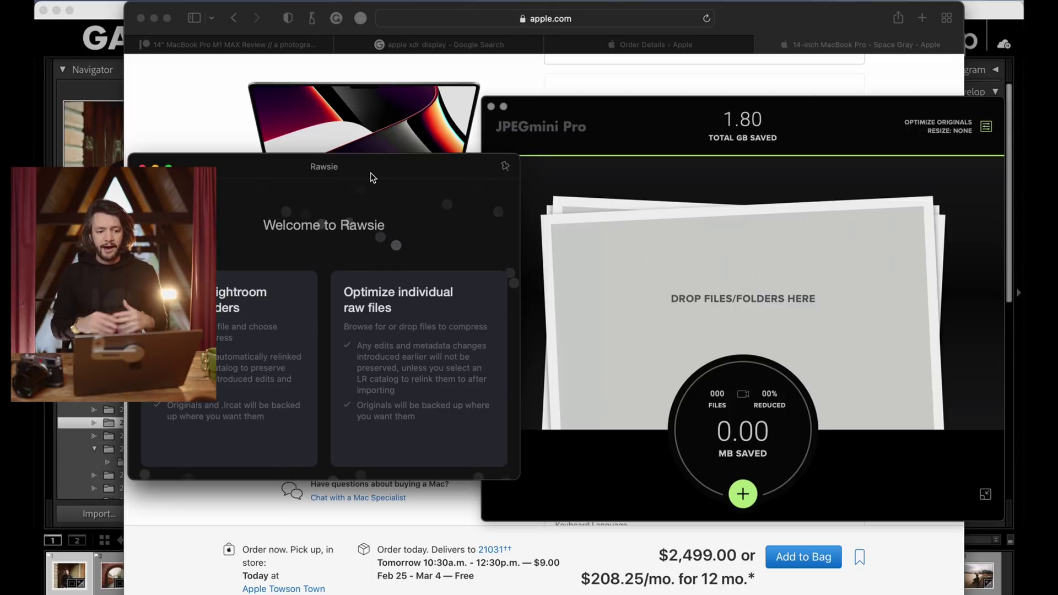
{"action": "left_click_drag", "start_coordinate": [366, 171], "coordinate": [325, 164]}
Step: Bring JPEGmini Pro forward, showing 1.80 GB total saved, then switch to Lightroom Classic
{"action": "left_click", "coordinate": [693, 145]}
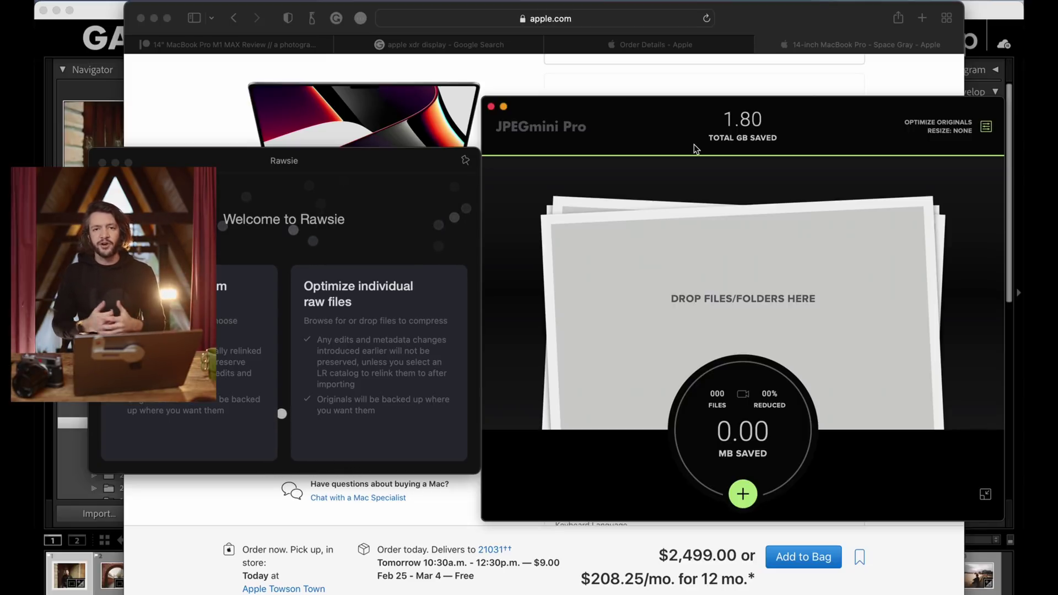
{"action": "left_click", "coordinate": [986, 14]}
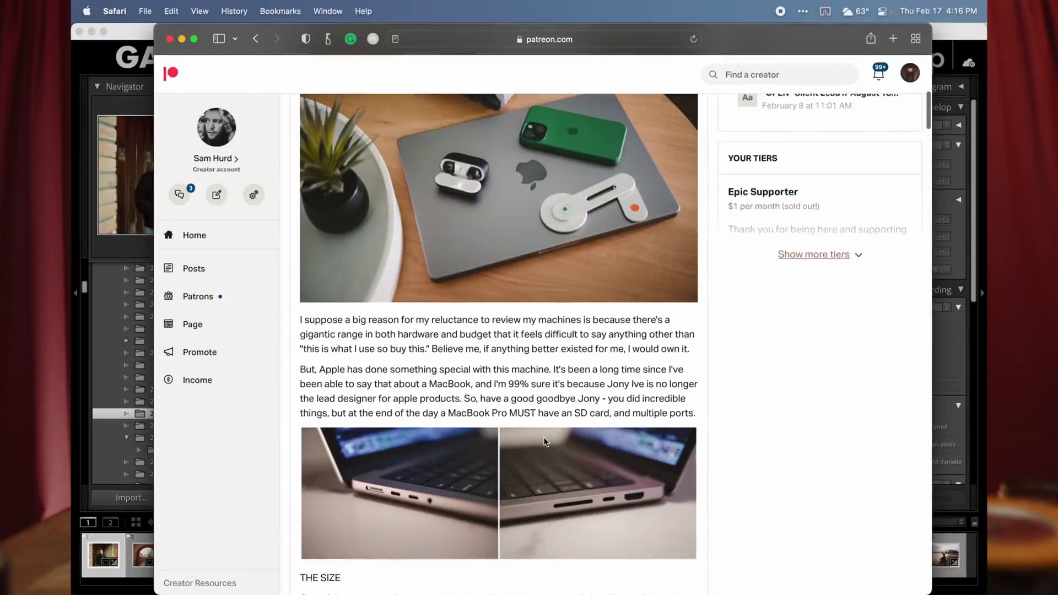
{"action": "scroll", "coordinate": [544, 441], "scroll_direction": "down", "scroll_amount": 20}
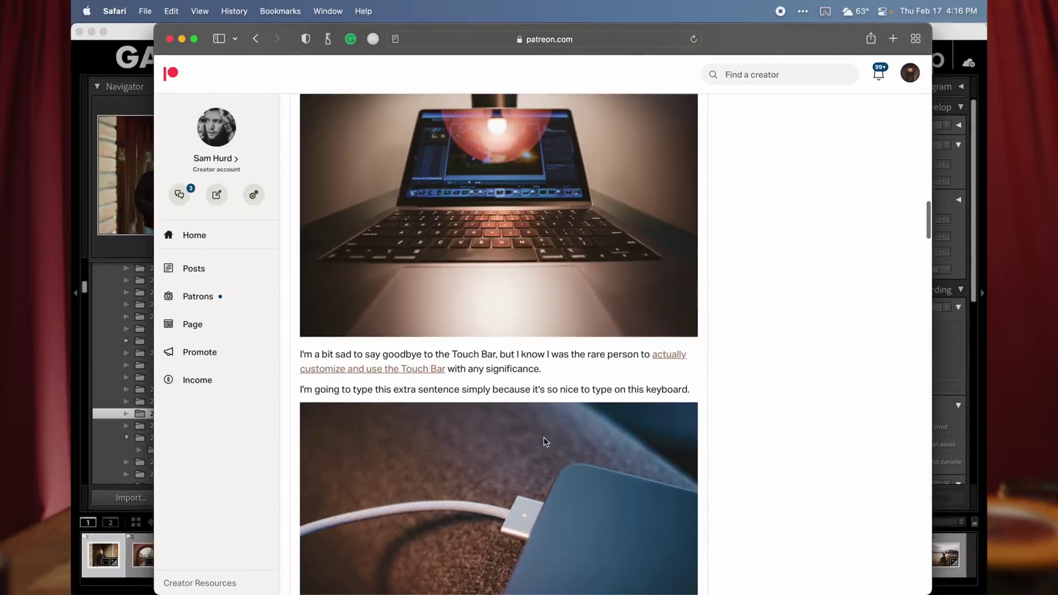
{"action": "scroll", "coordinate": [544, 438], "scroll_direction": "down", "scroll_amount": 3}
{"action": "scroll", "coordinate": [544, 438], "scroll_direction": "up", "scroll_amount": 4}
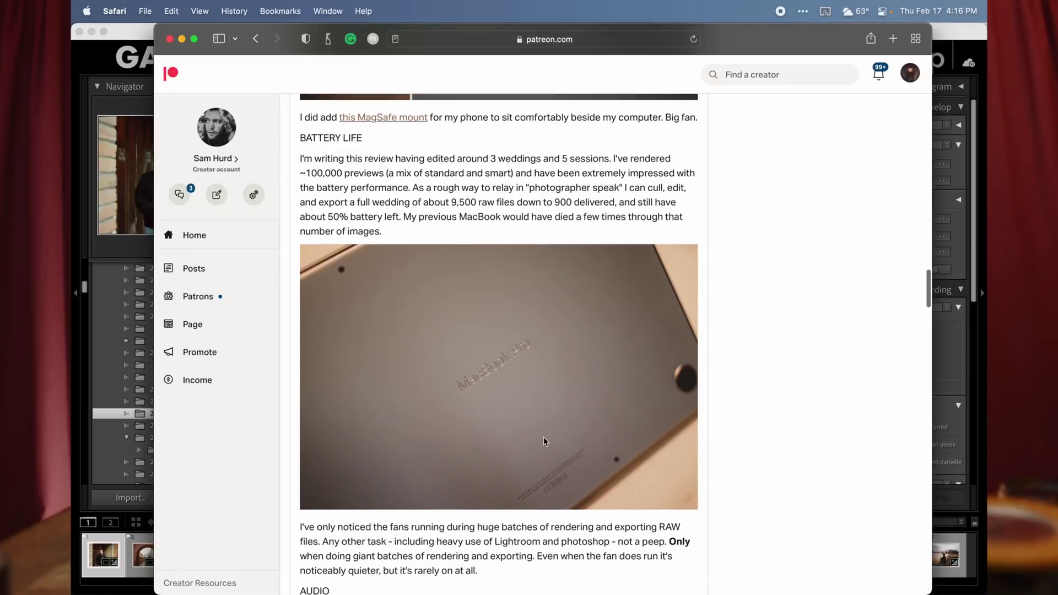